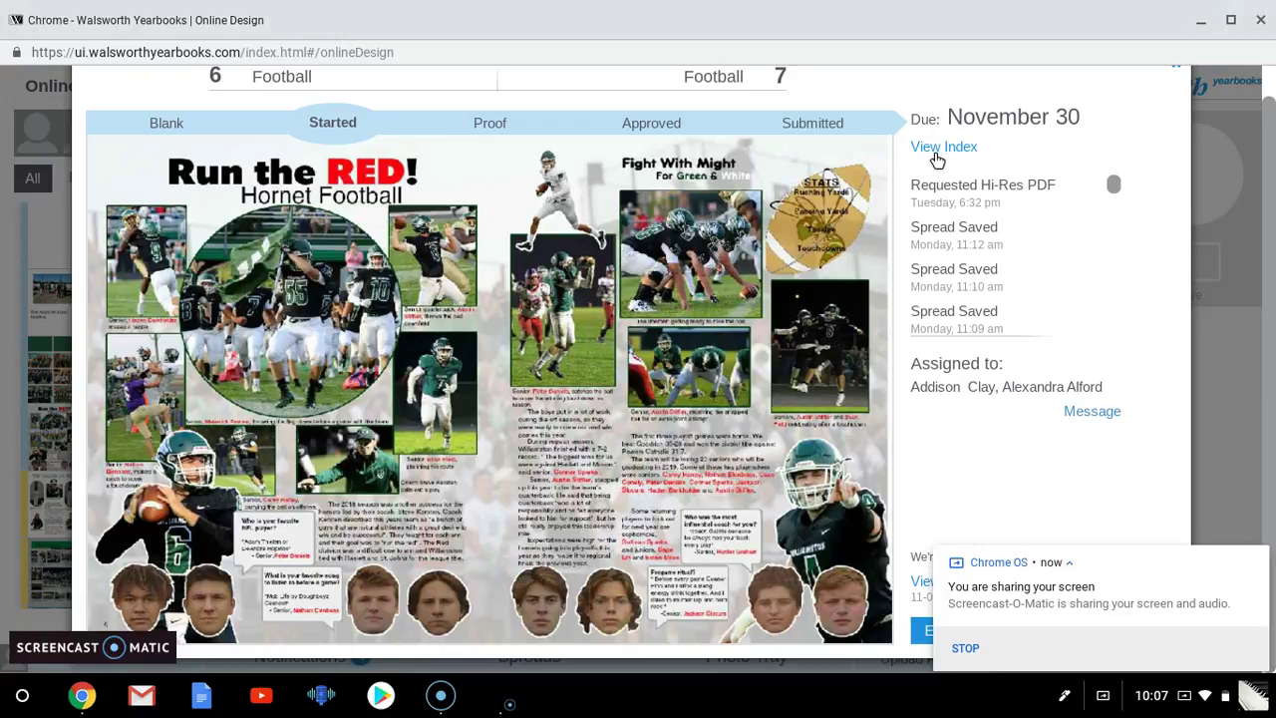
# Step: Open the Football spread's index for pages 6–7, showing the unmatched names and 11 matched names
pyautogui.click(937, 149)
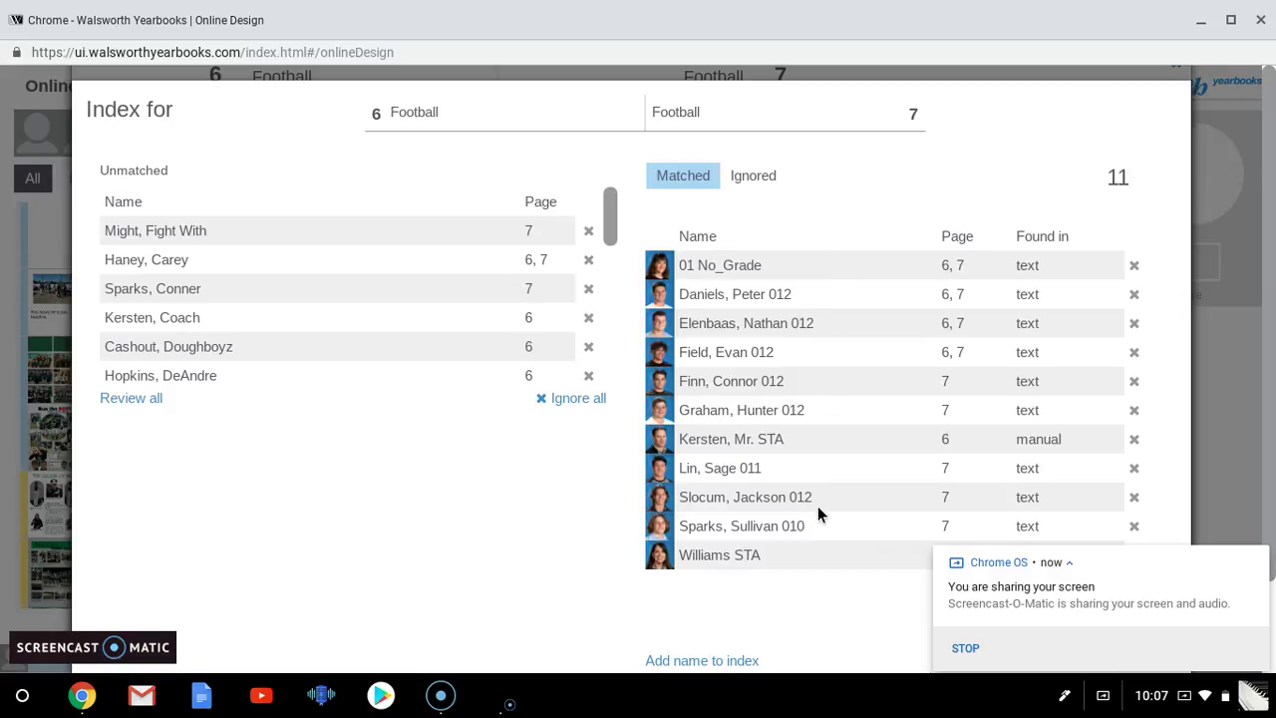
pyautogui.scroll(-1, 812, 560)
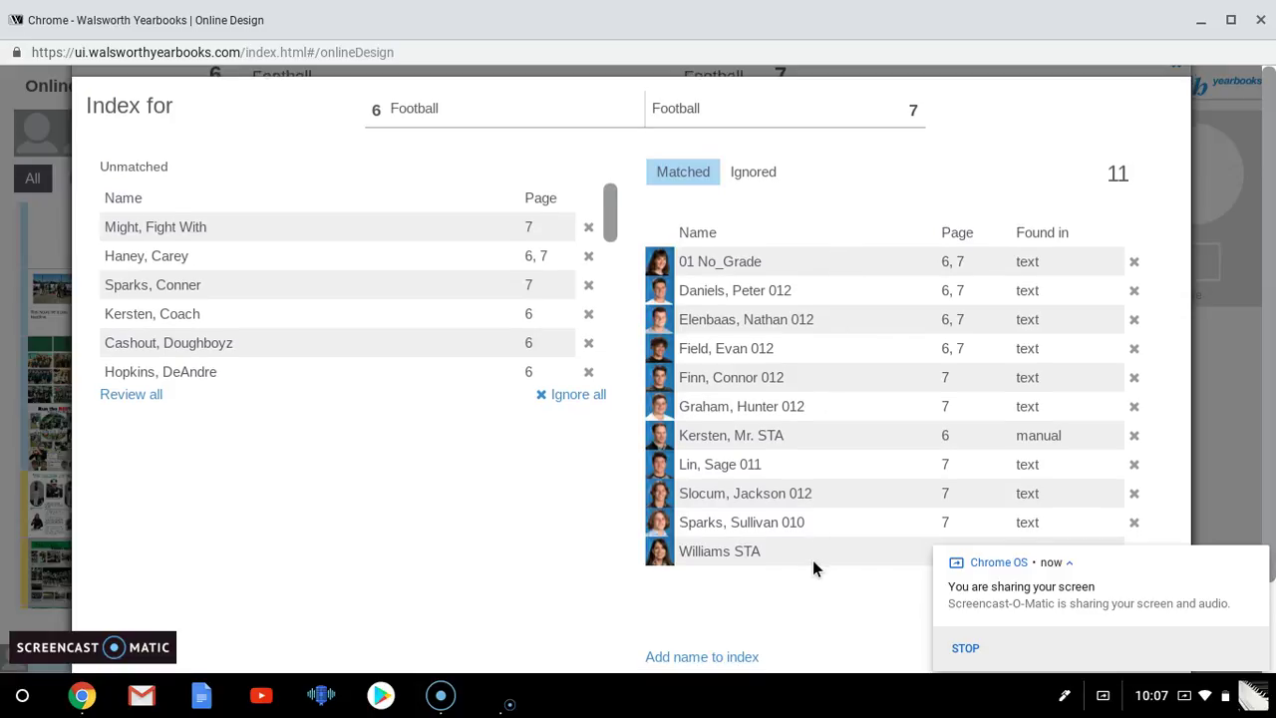
pyautogui.scroll(1, 802, 533)
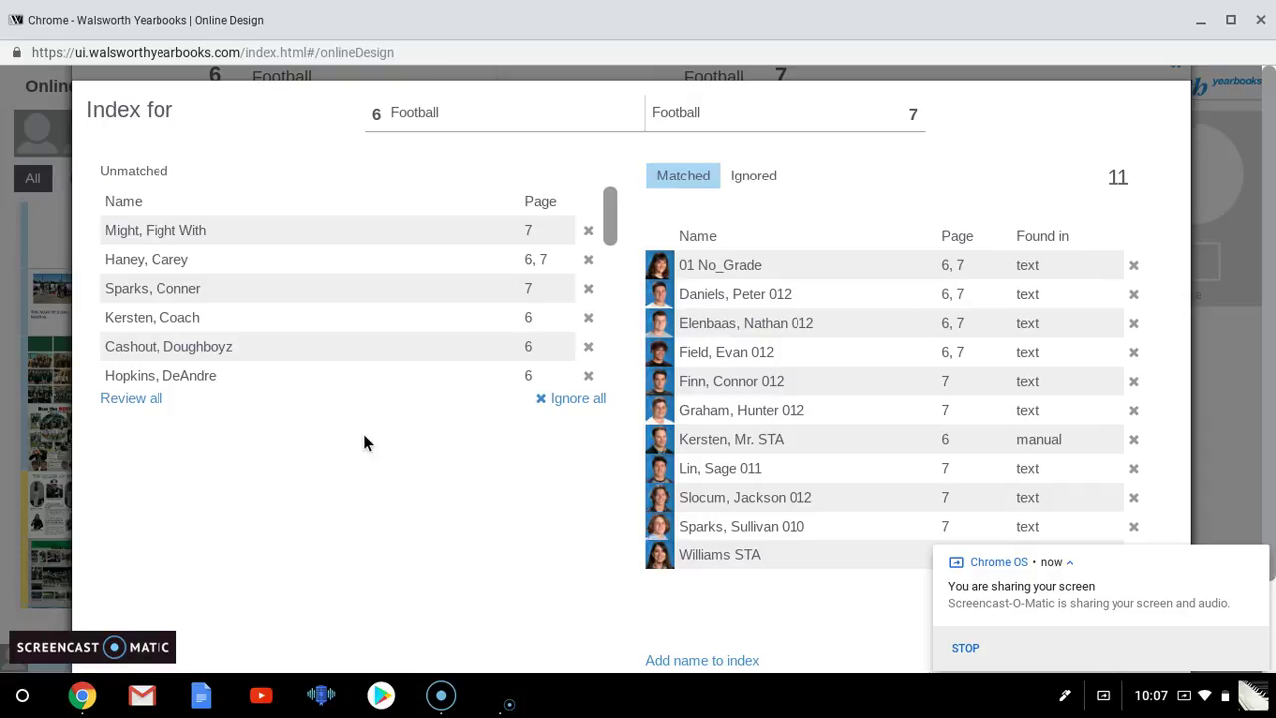
pyautogui.click(250, 268)
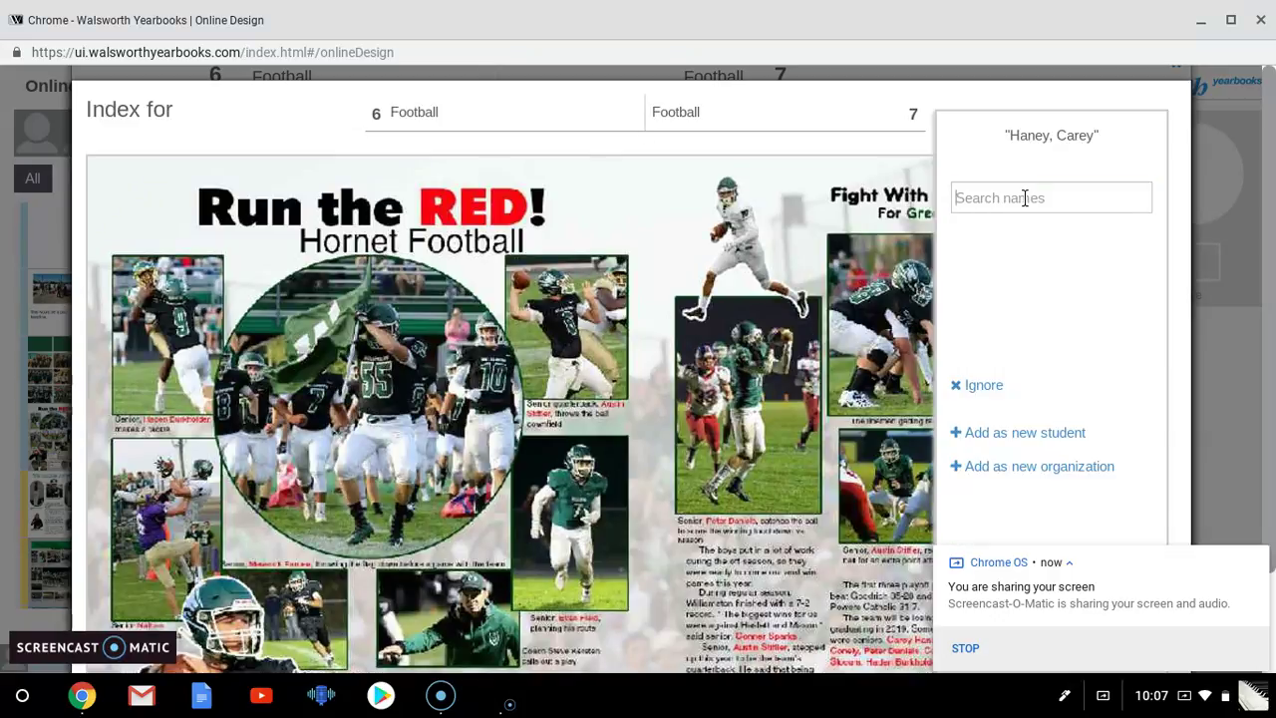
# Step: Search for the player's surname, then save them as a new grade 012 student, raising Matched to 12
pyautogui.click(1024, 197)
pyautogui.write('h')
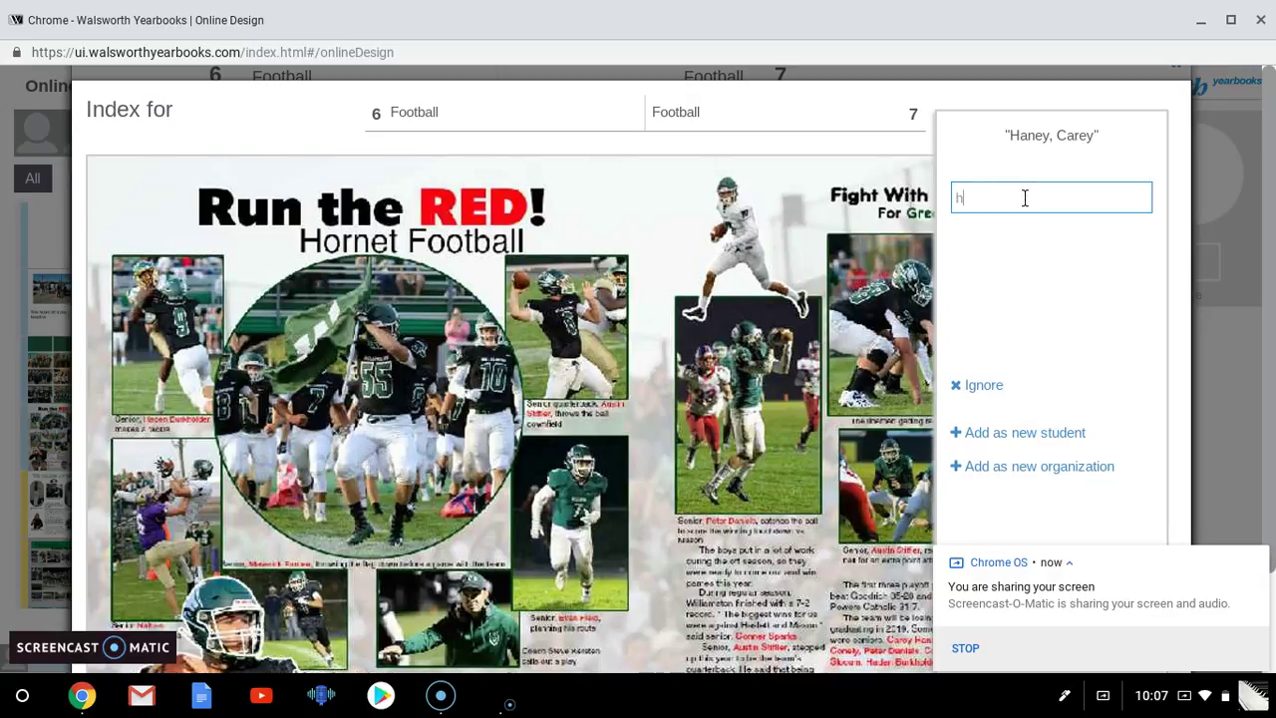
pyautogui.write('aney')
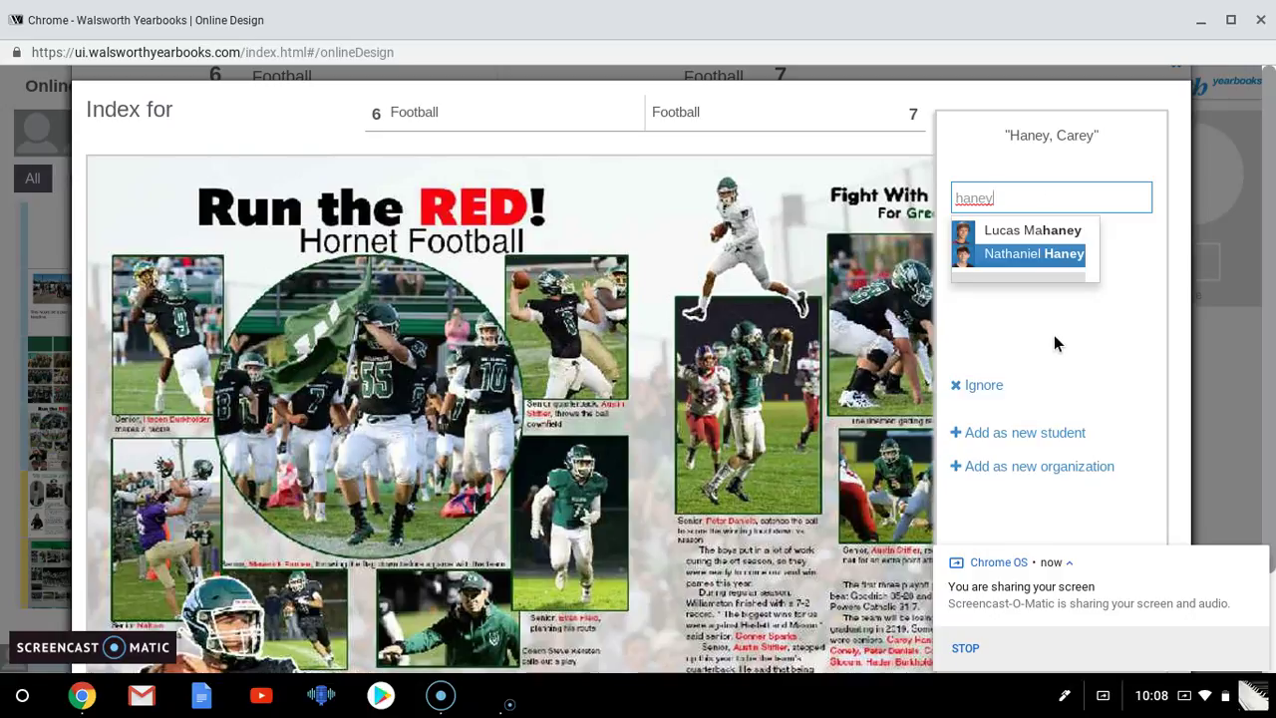
pyautogui.click(1042, 442)
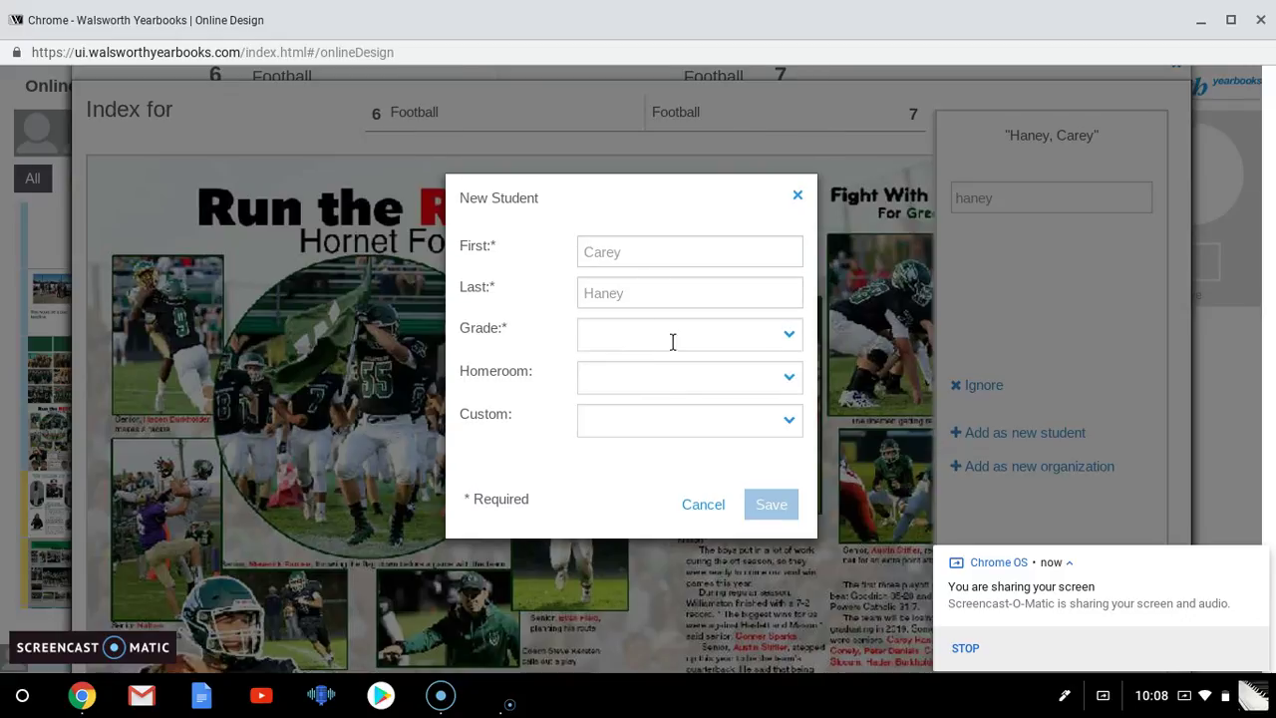
pyautogui.click(655, 341)
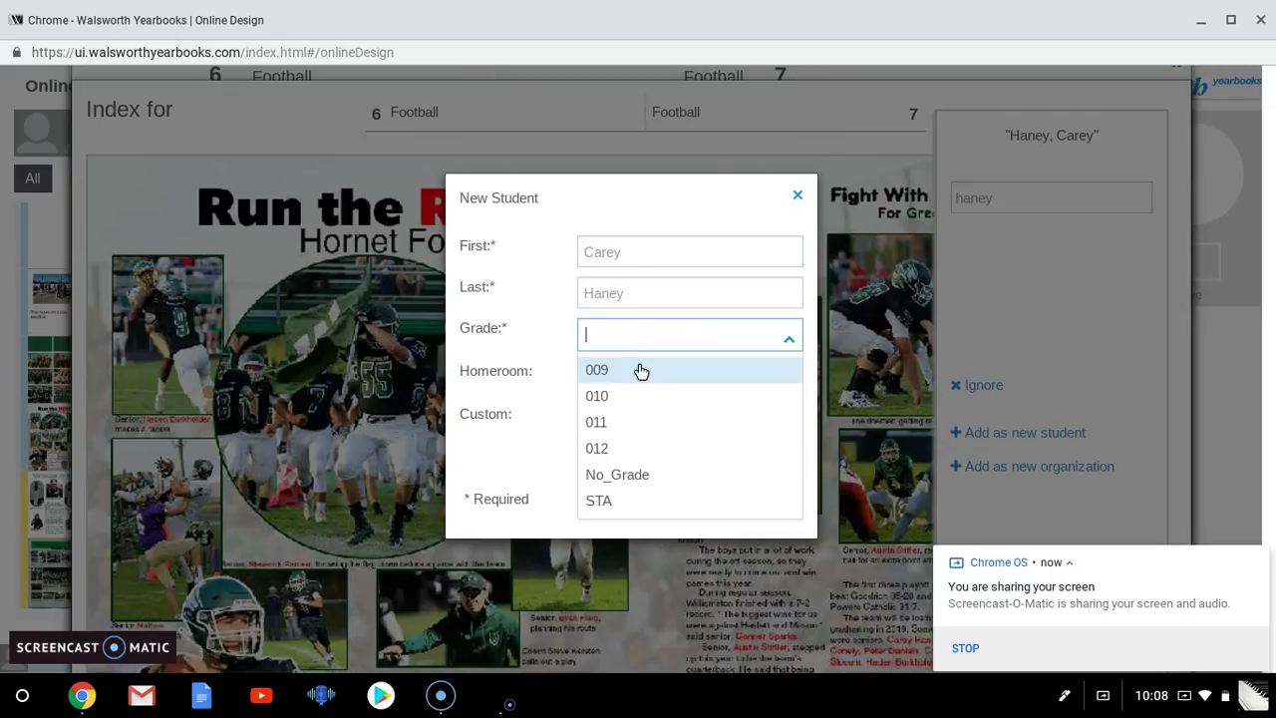
pyautogui.click(612, 447)
pyautogui.click(772, 507)
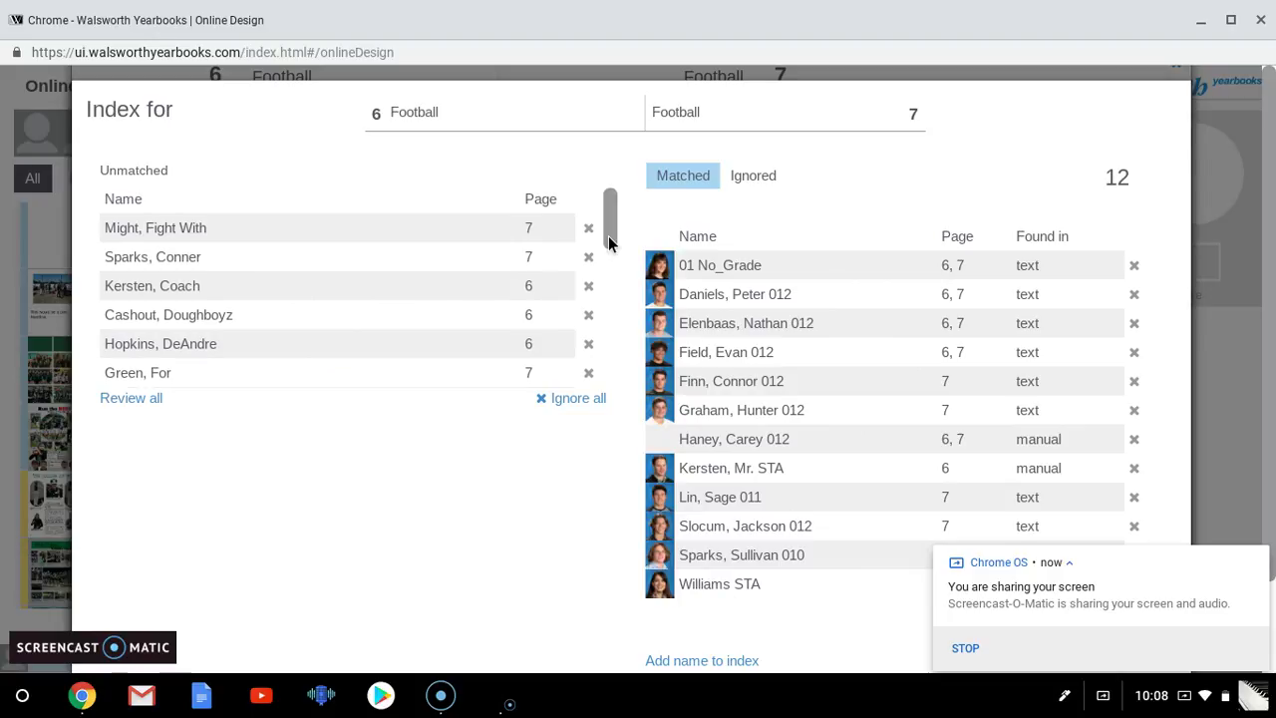
# Step: Delete the non-name entry 'Might, Fight With' from the Unmatched list
pyautogui.scroll(-2, 608, 239)
pyautogui.scroll(2, 608, 239)
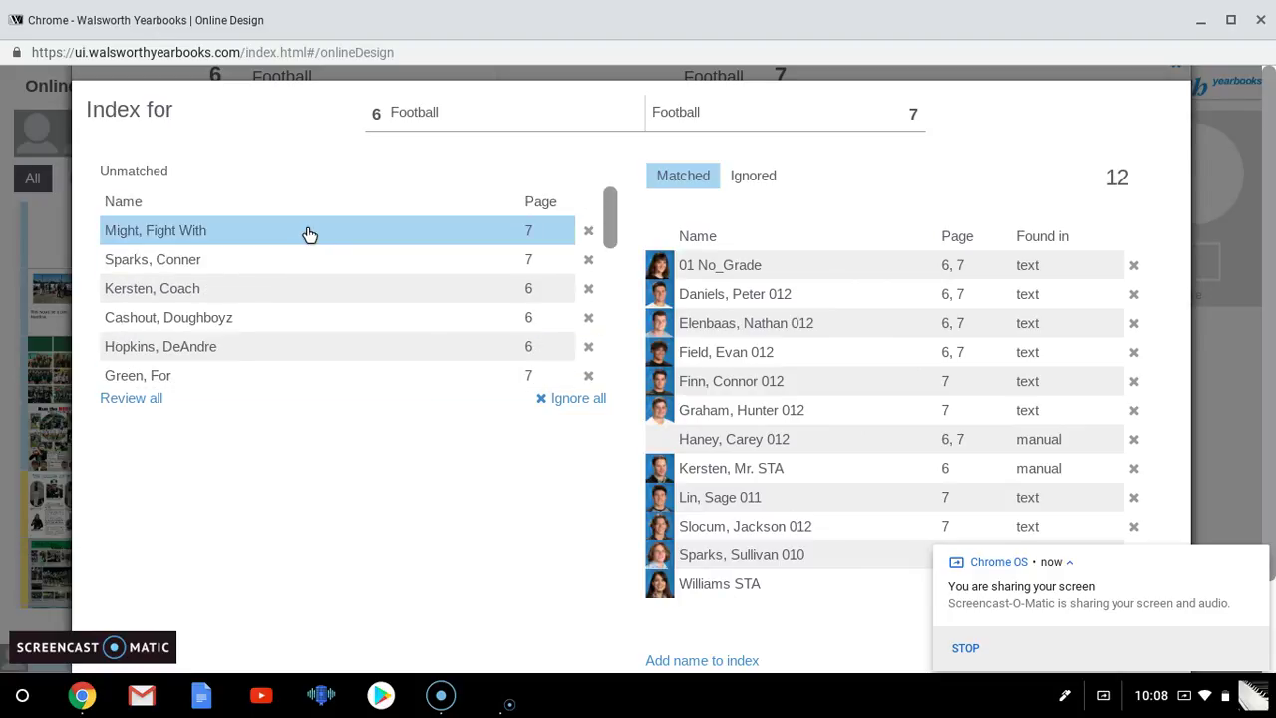
pyautogui.click(589, 235)
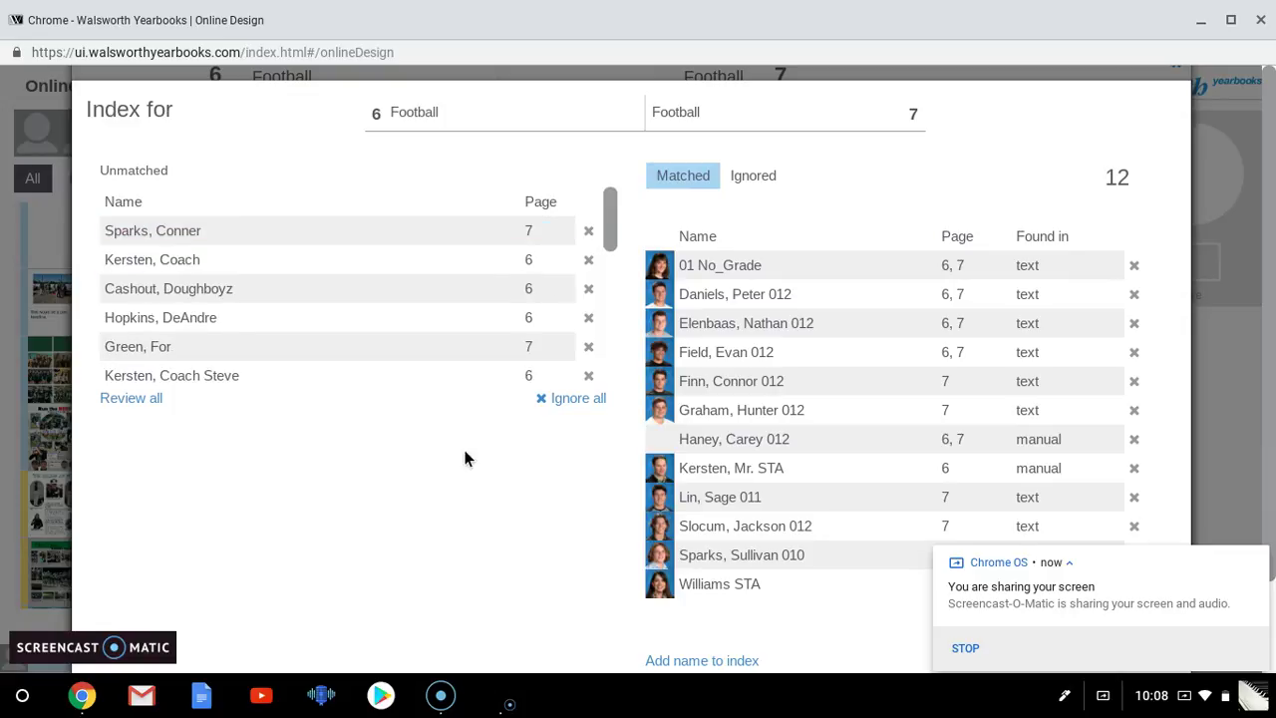
# Step: Search the next unmatched player's surname and save them as a new grade 012 student
pyautogui.click(333, 236)
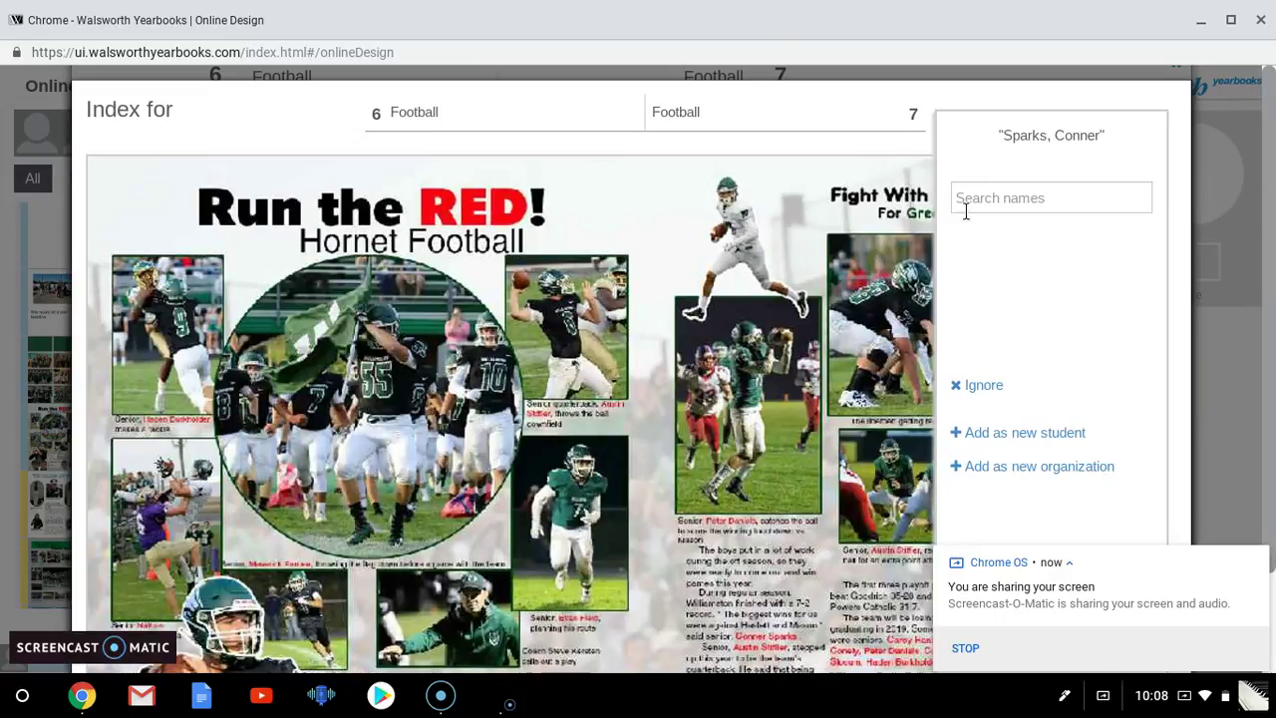
pyautogui.click(974, 197)
pyautogui.write('s')
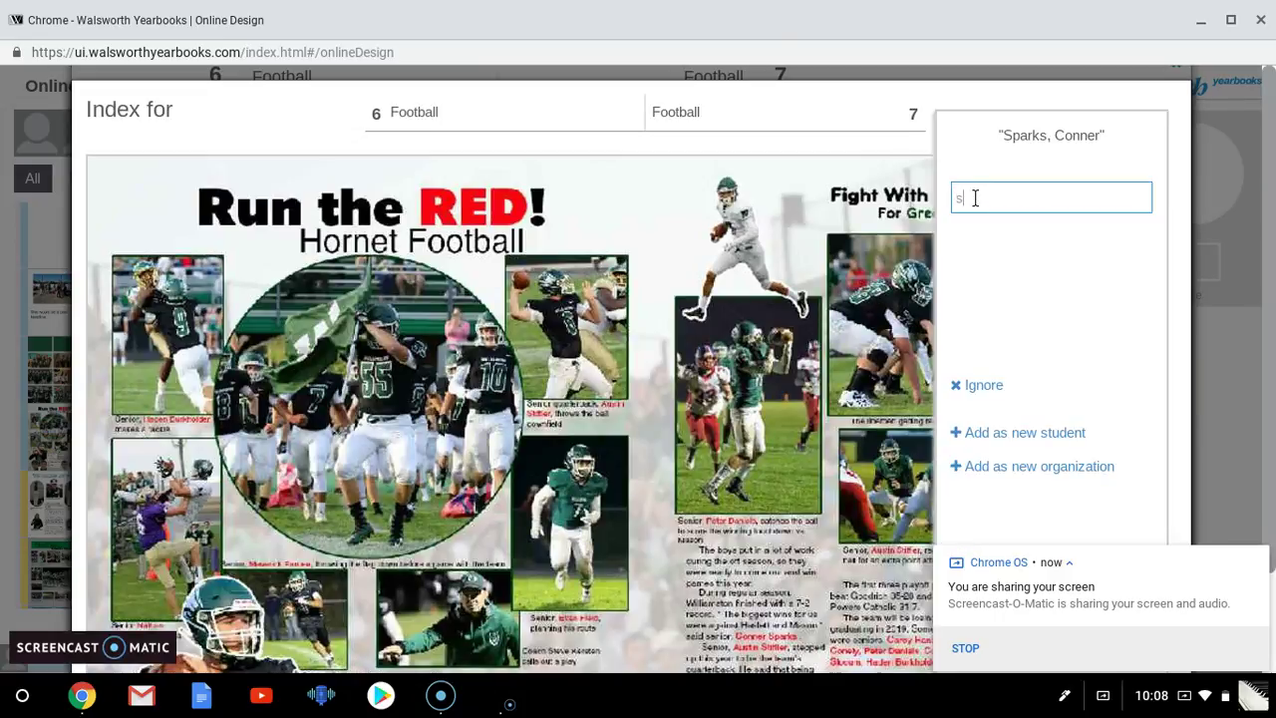
pyautogui.write('parks')
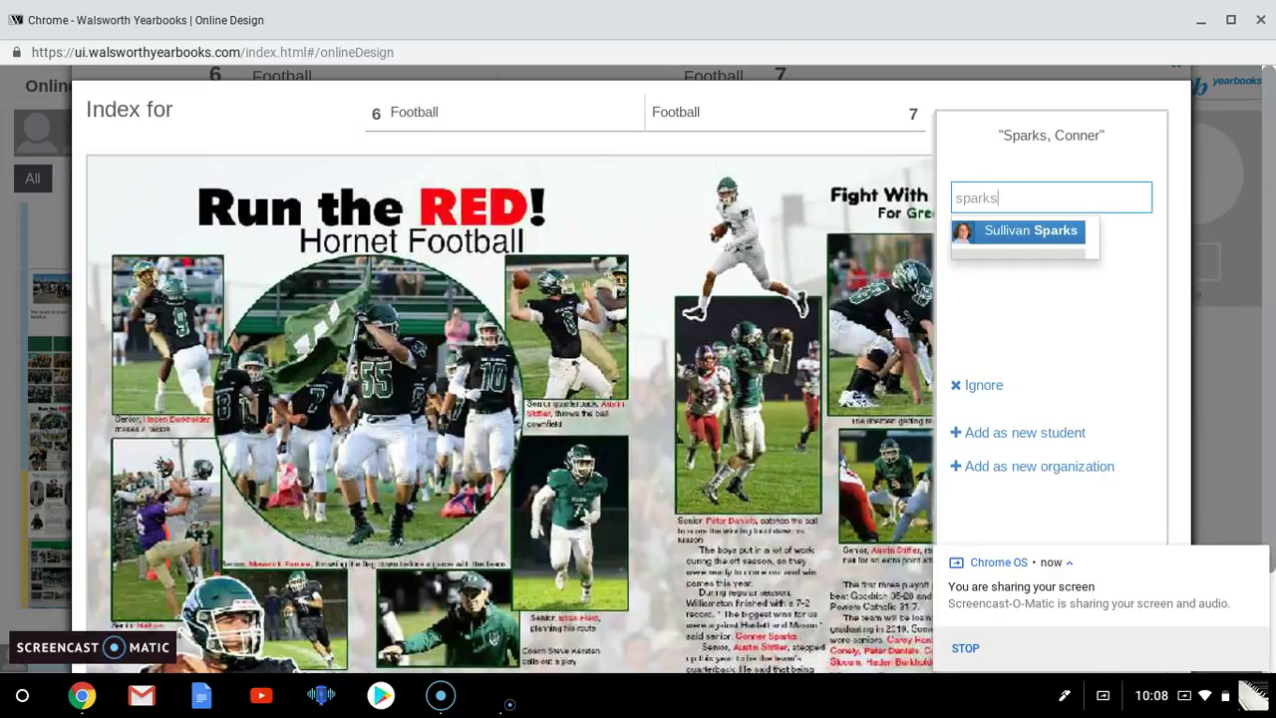
pyautogui.click(1044, 436)
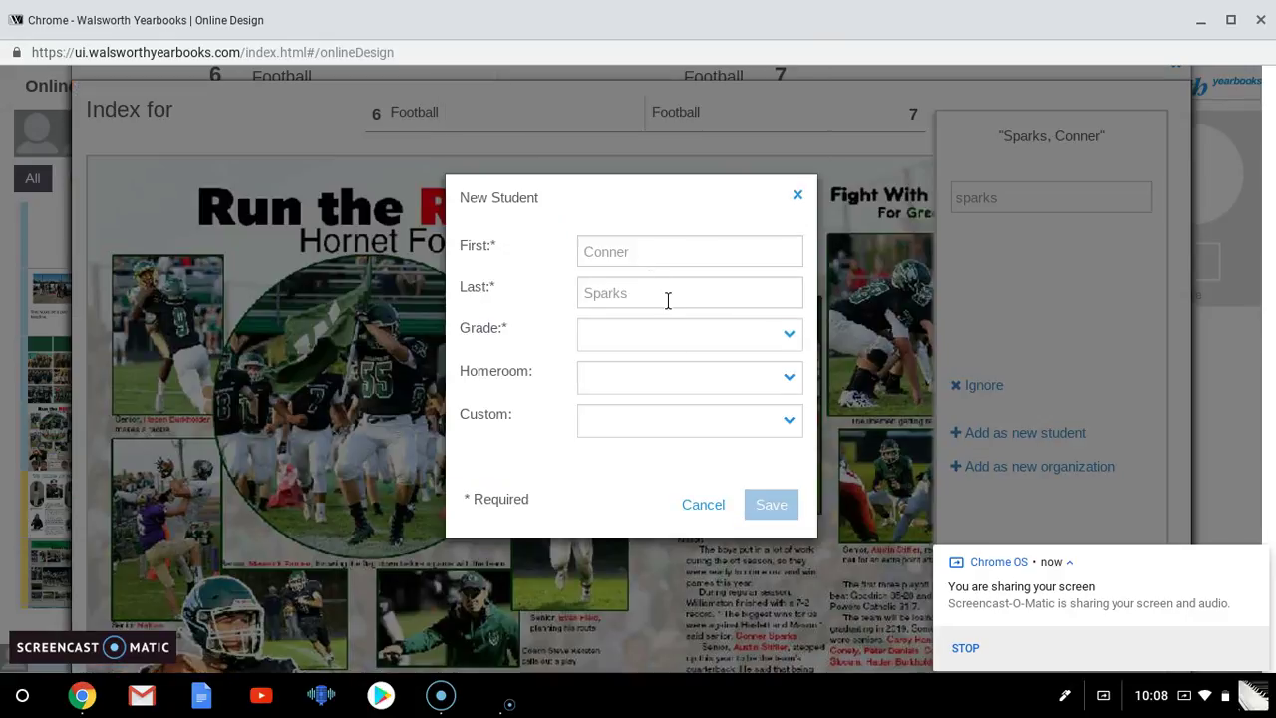
pyautogui.click(679, 343)
pyautogui.click(635, 448)
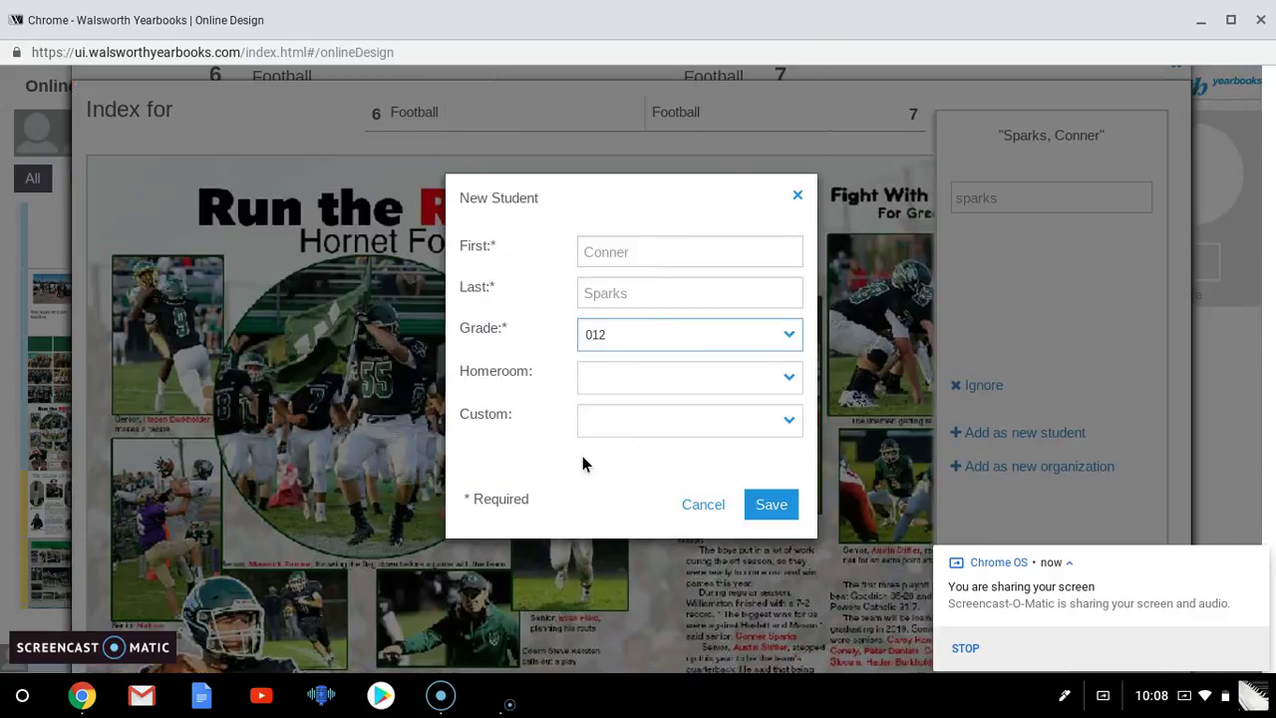
pyautogui.click(771, 509)
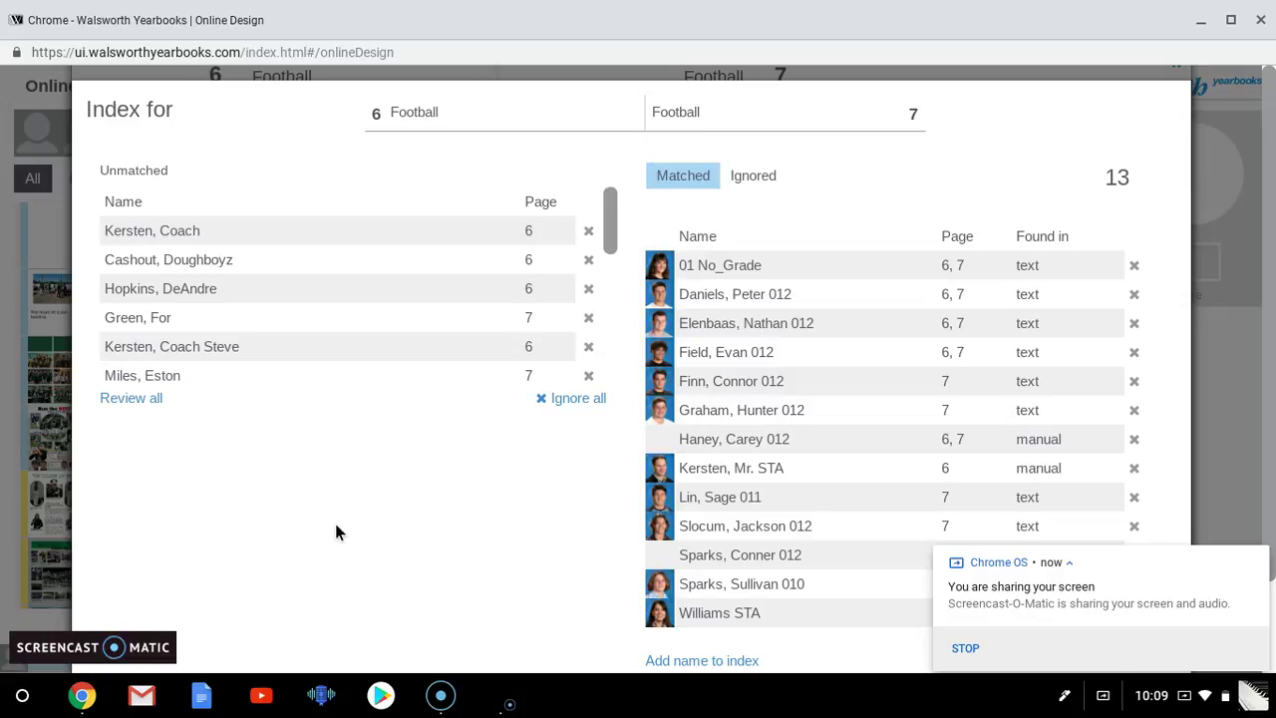
pyautogui.click(246, 262)
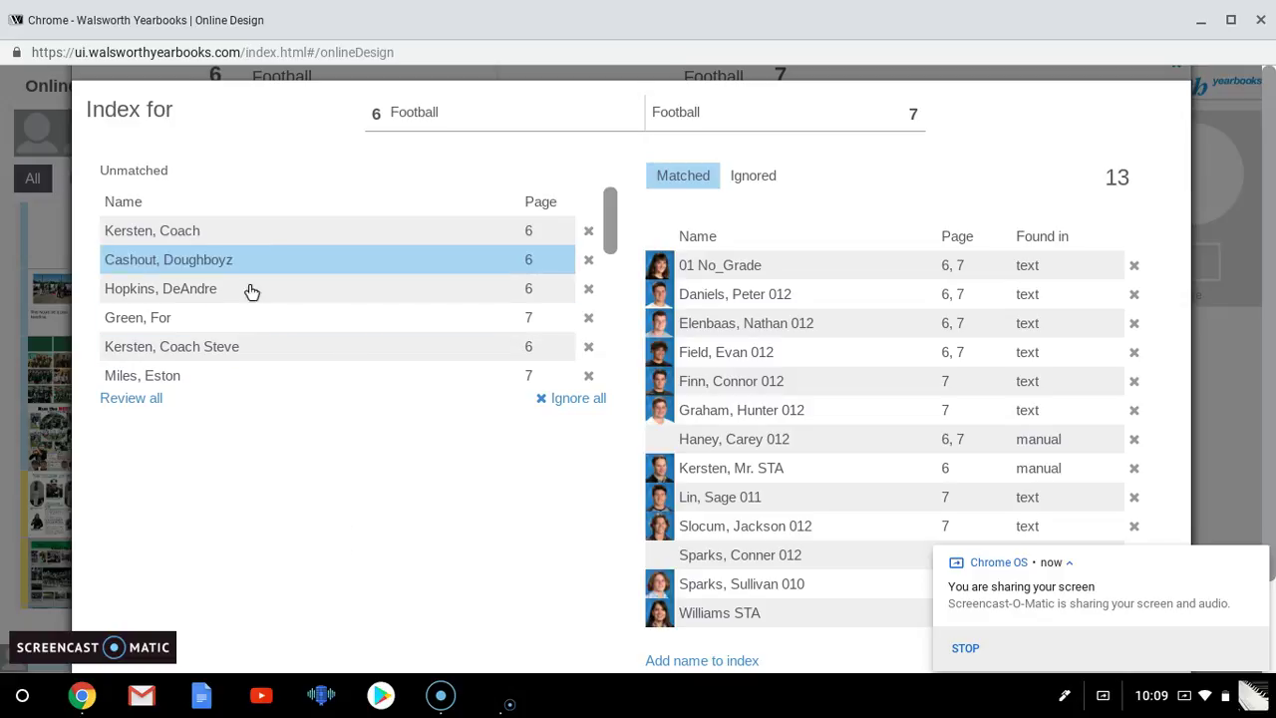
pyautogui.click(235, 347)
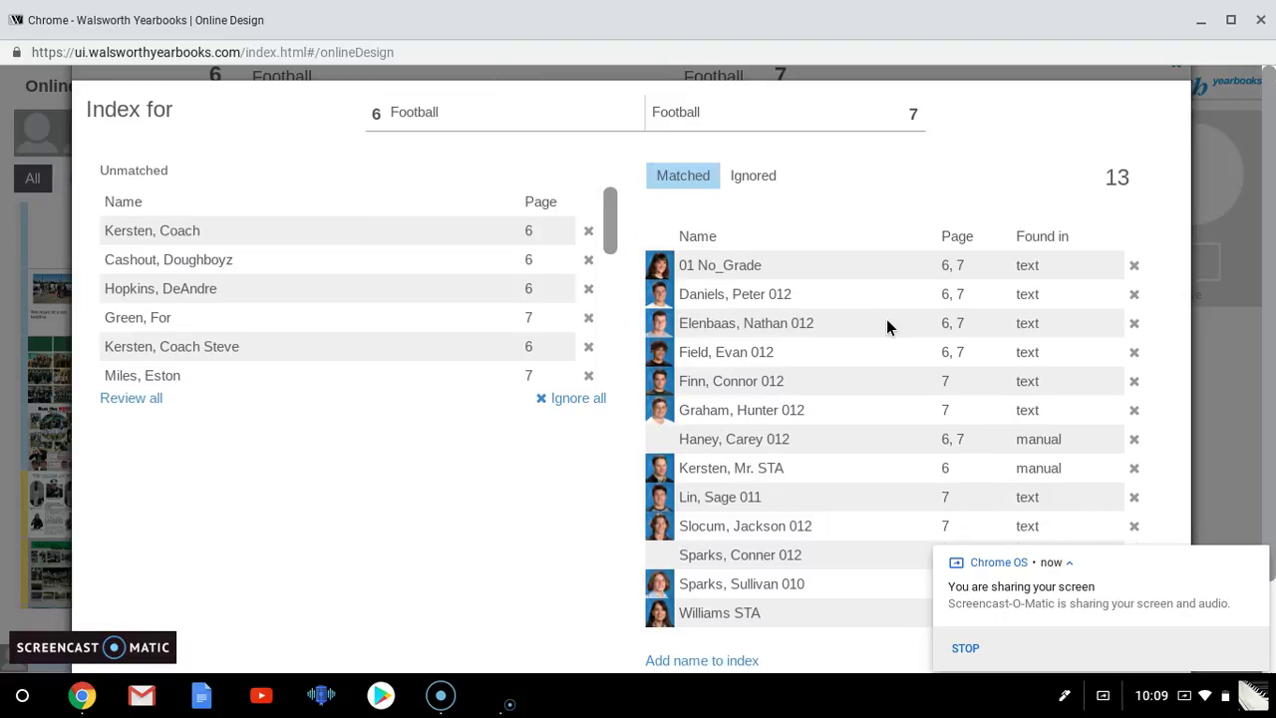
pyautogui.scroll(-2, 886, 323)
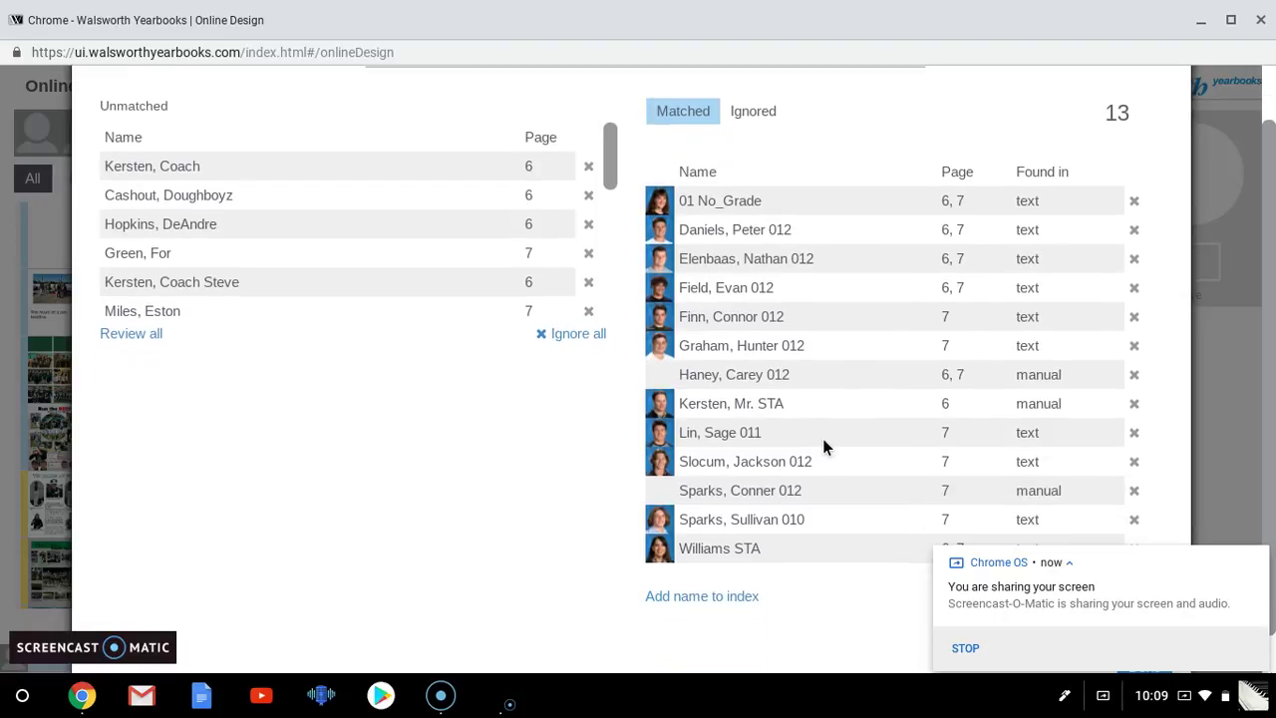
pyautogui.scroll(2, 817, 437)
pyautogui.scroll(-2, 832, 450)
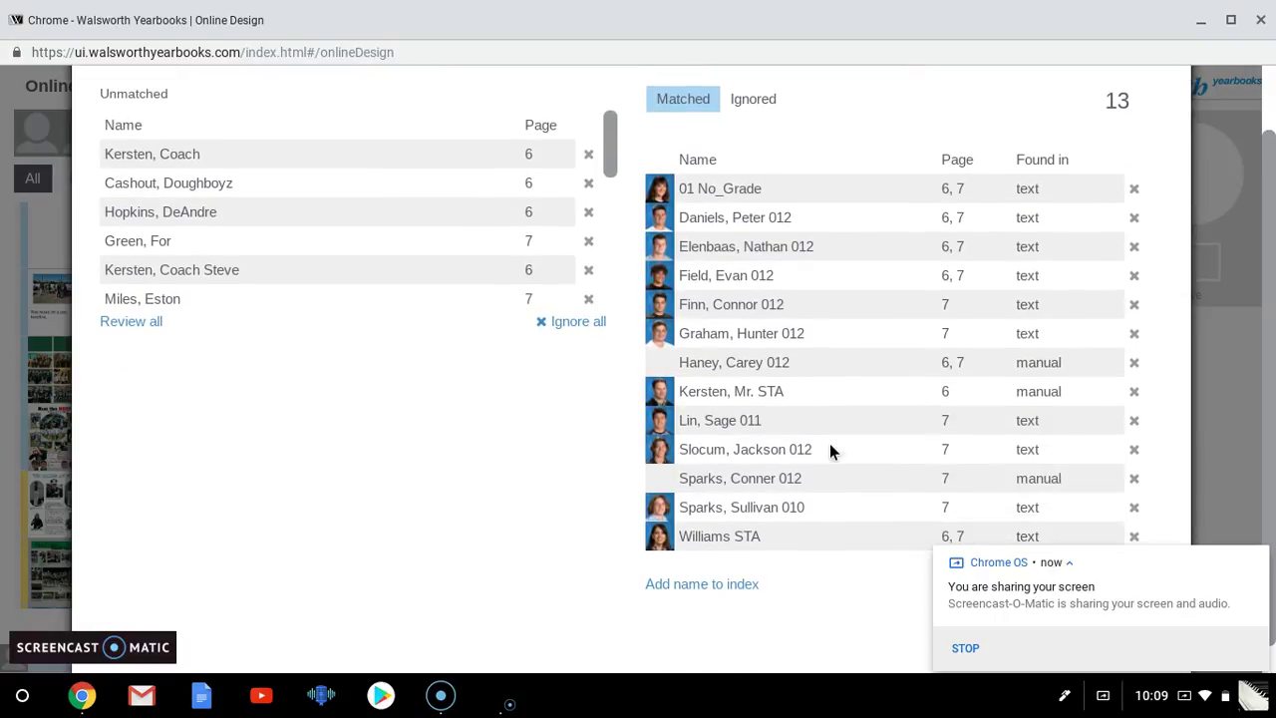
pyautogui.scroll(-1, 842, 545)
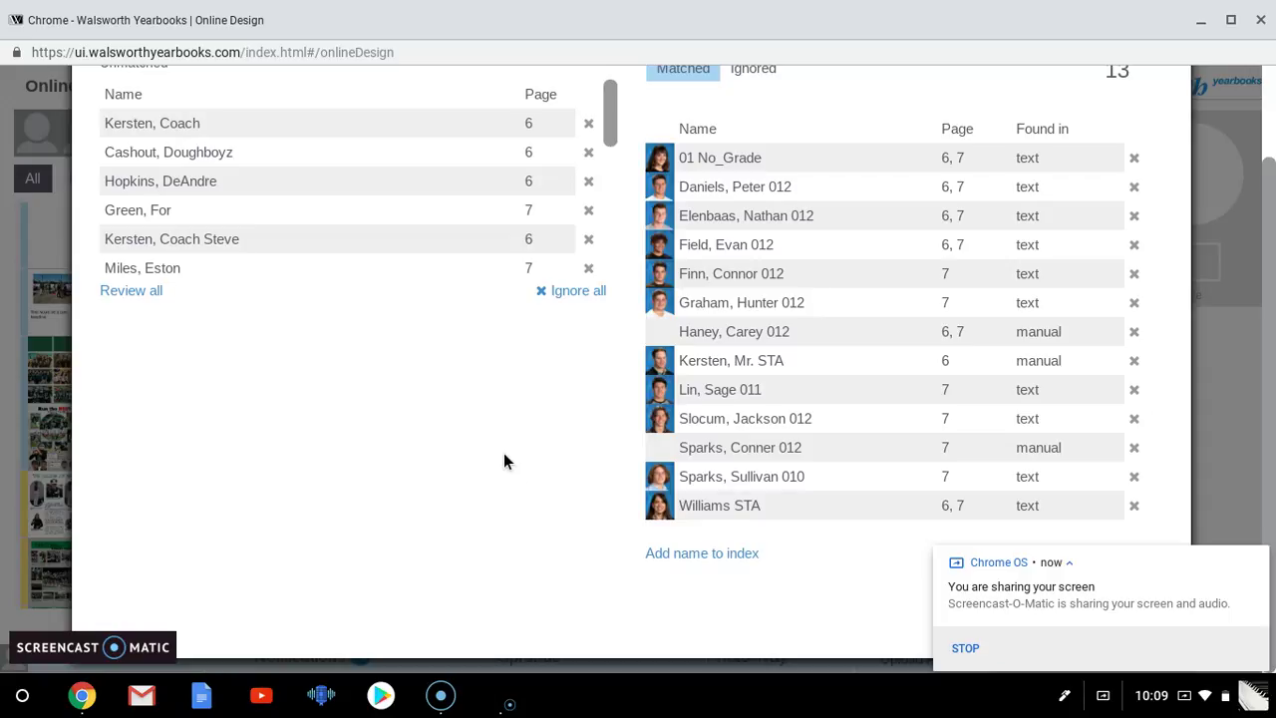
pyautogui.scroll(1, 503, 461)
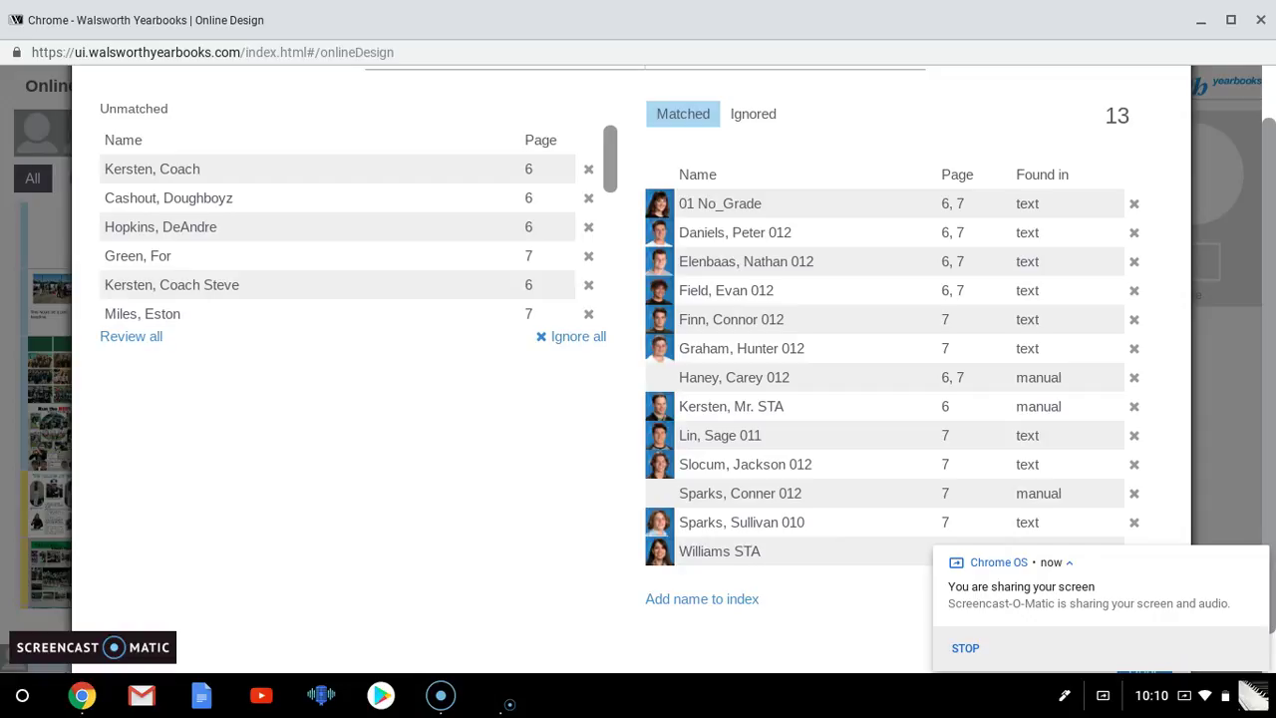
pyautogui.scroll(-1, 396, 464)
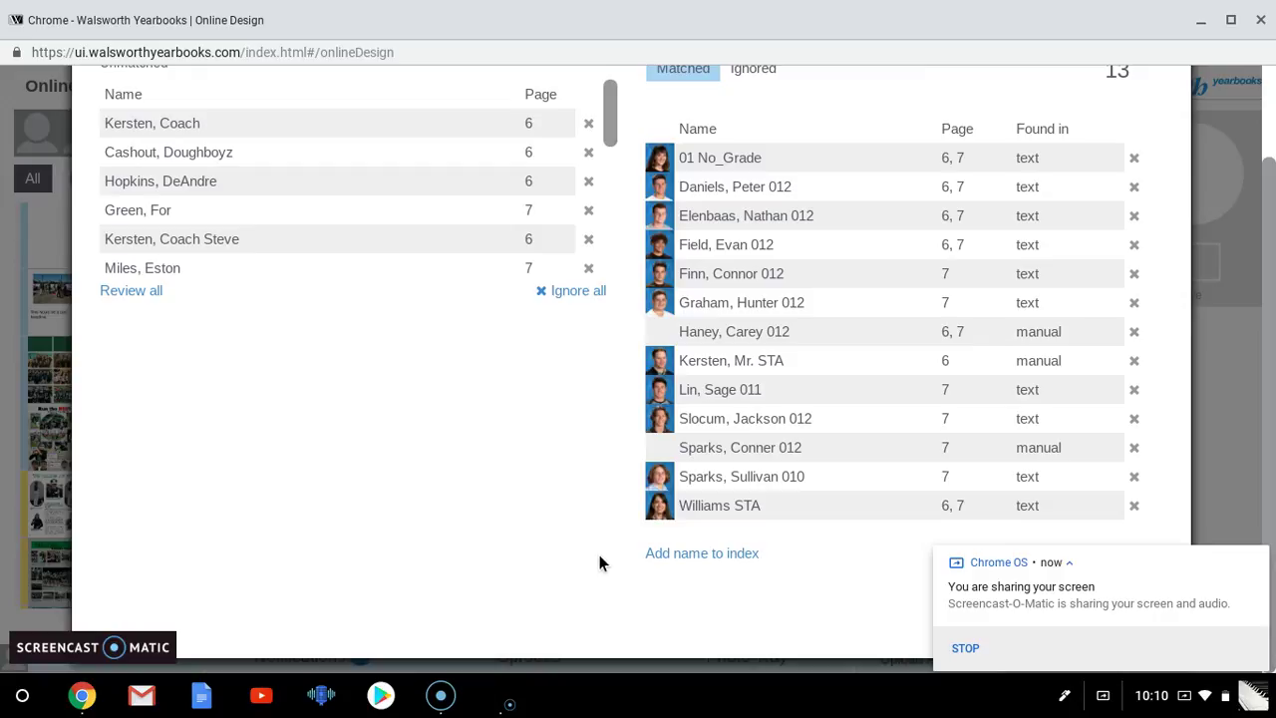
pyautogui.click(650, 554)
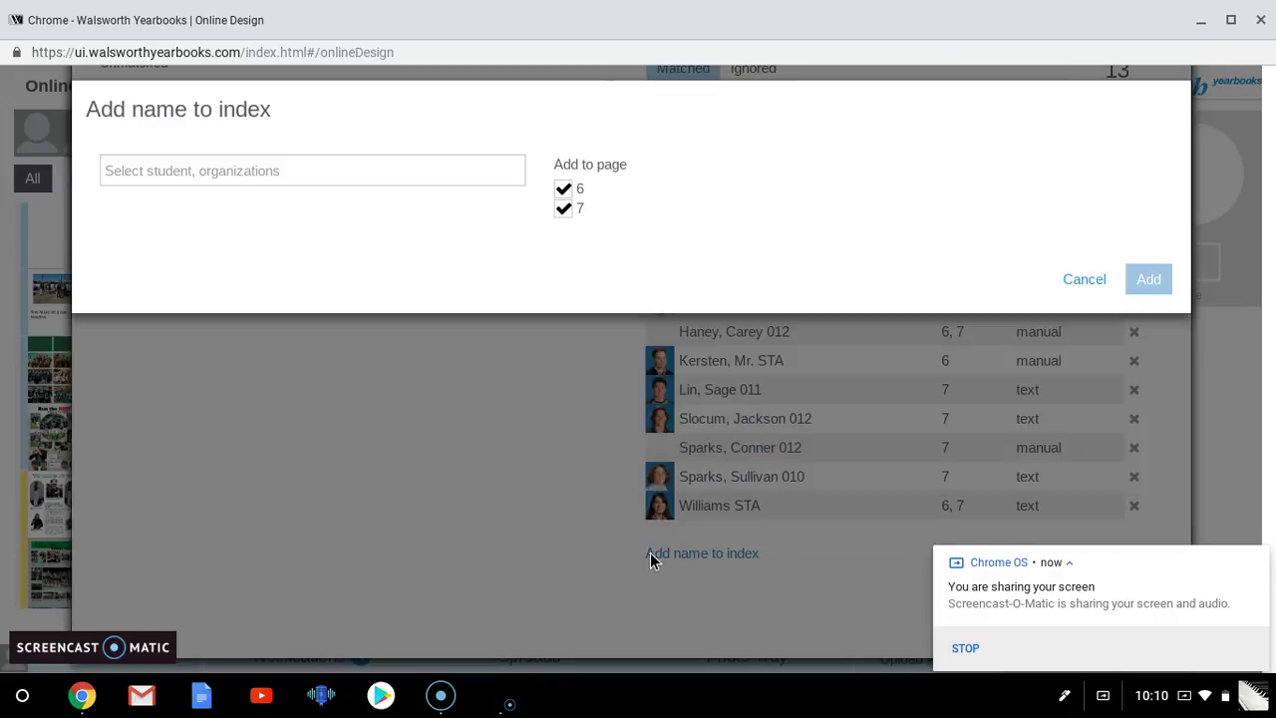
pyautogui.click(258, 176)
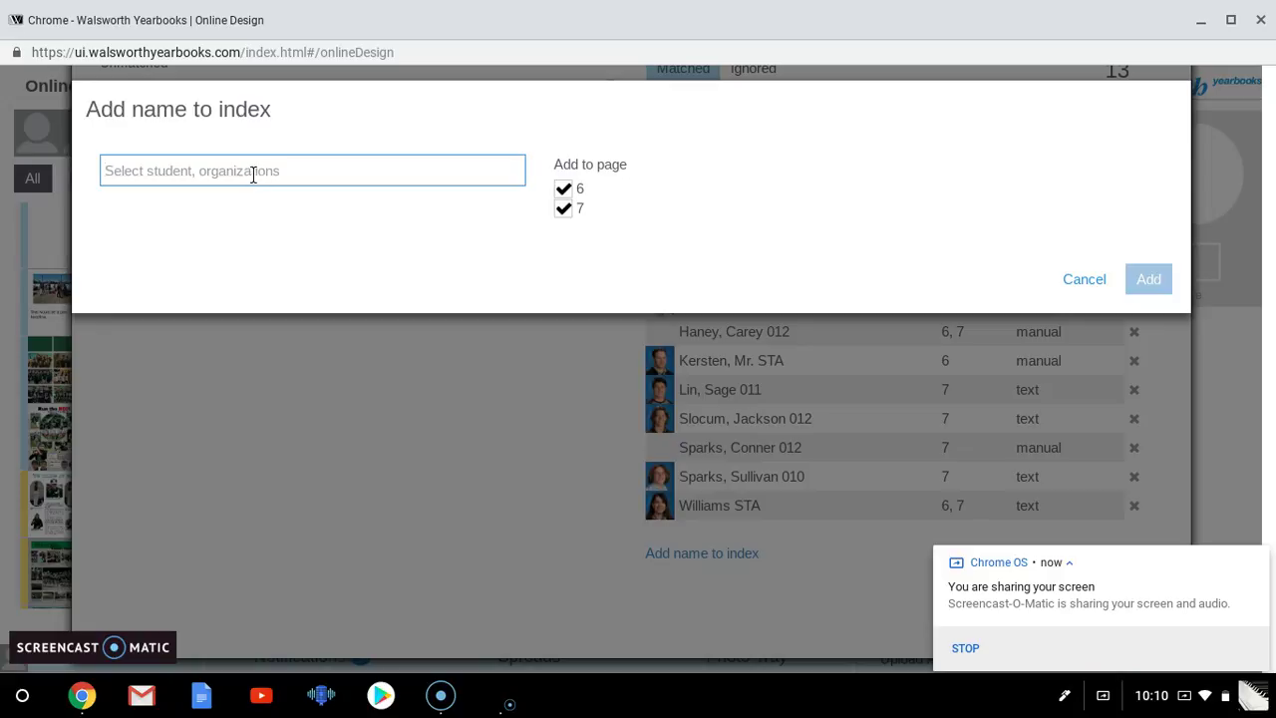
pyautogui.write('e')
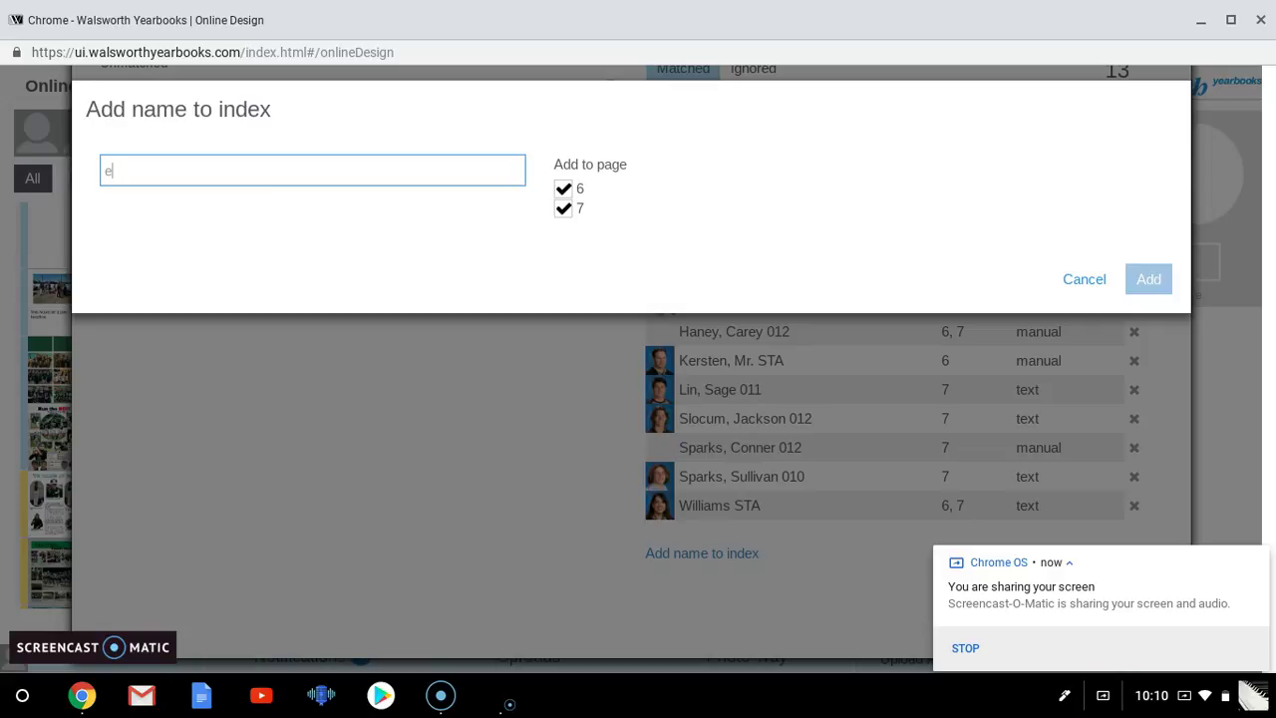
pyautogui.write('llis')
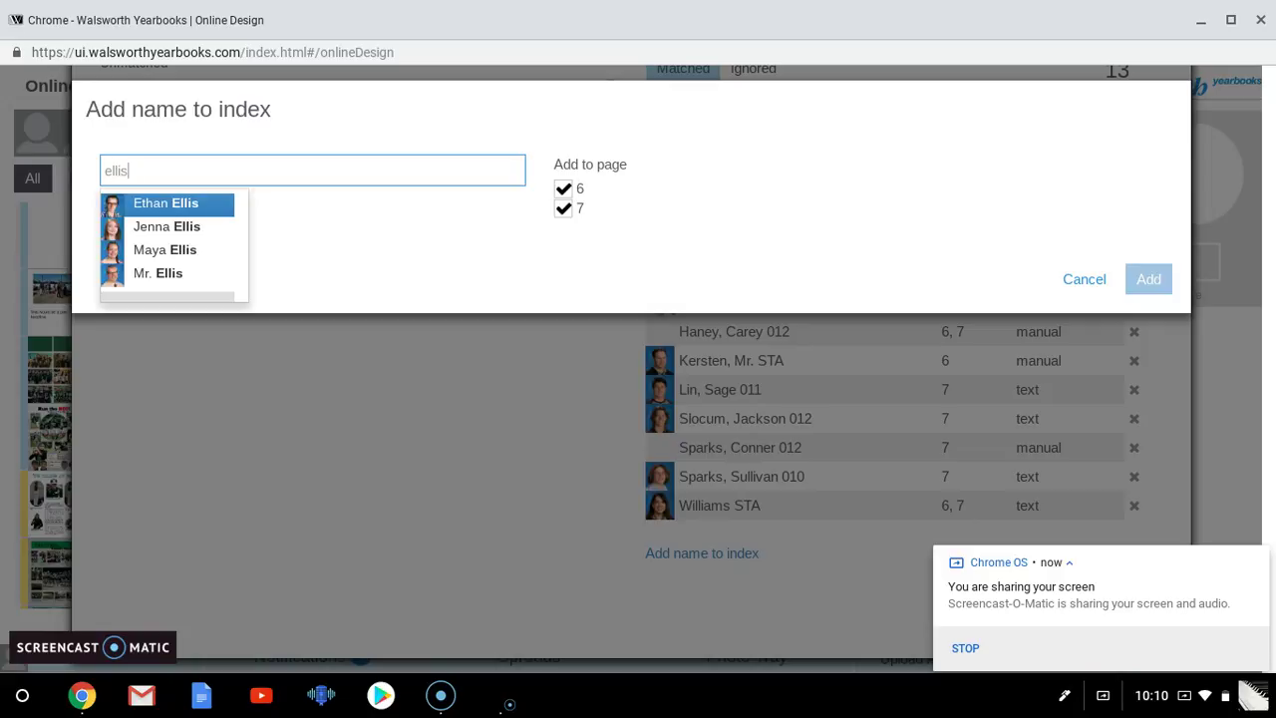
pyautogui.click(133, 274)
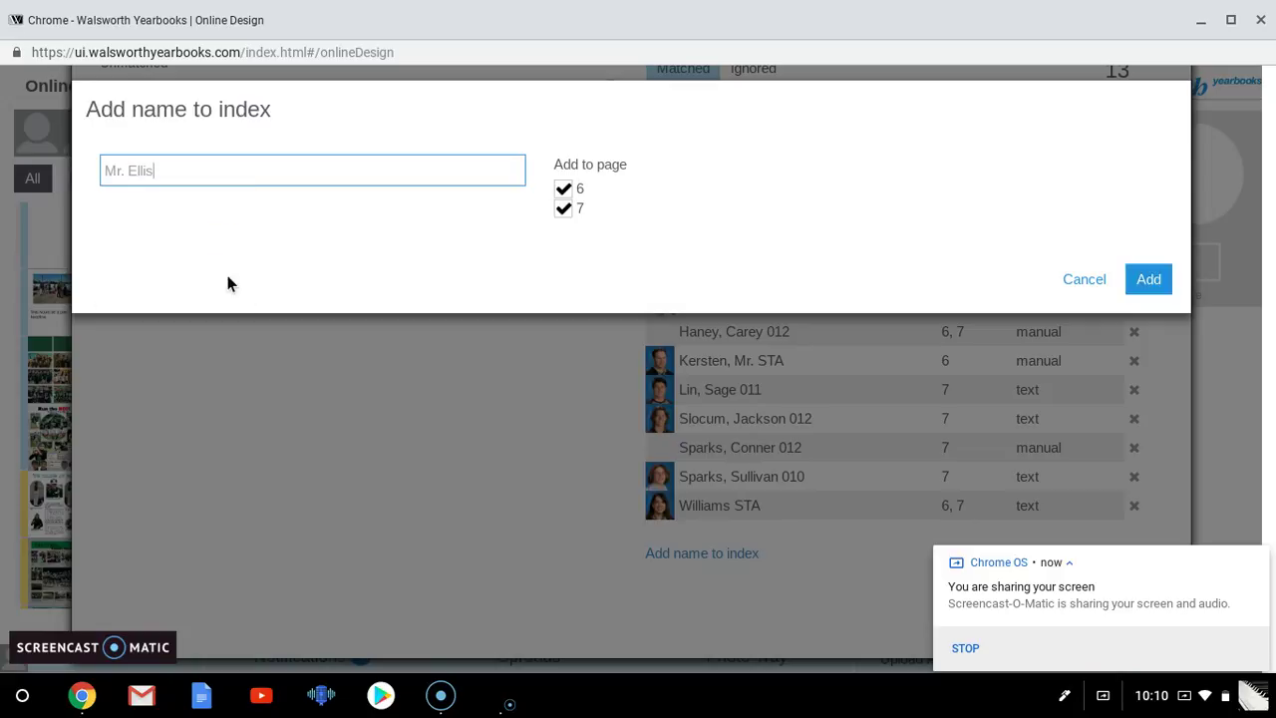
pyautogui.click(1085, 281)
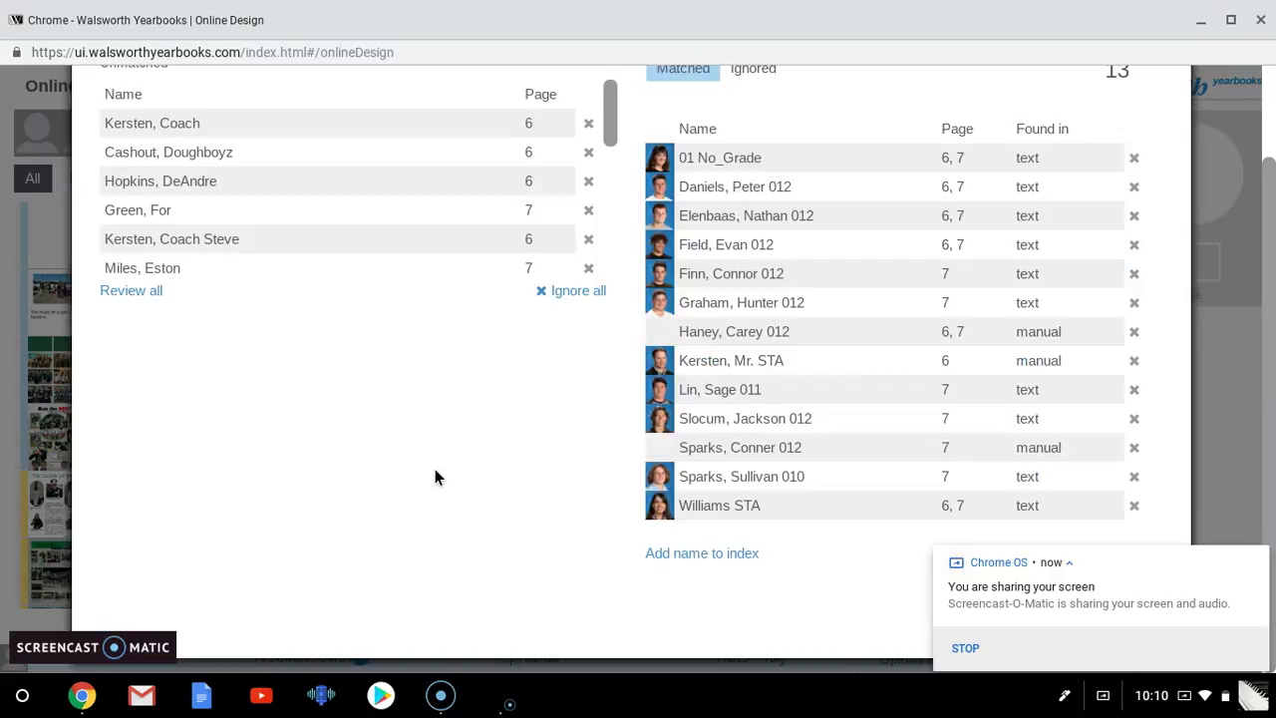
pyautogui.scroll(1, 414, 394)
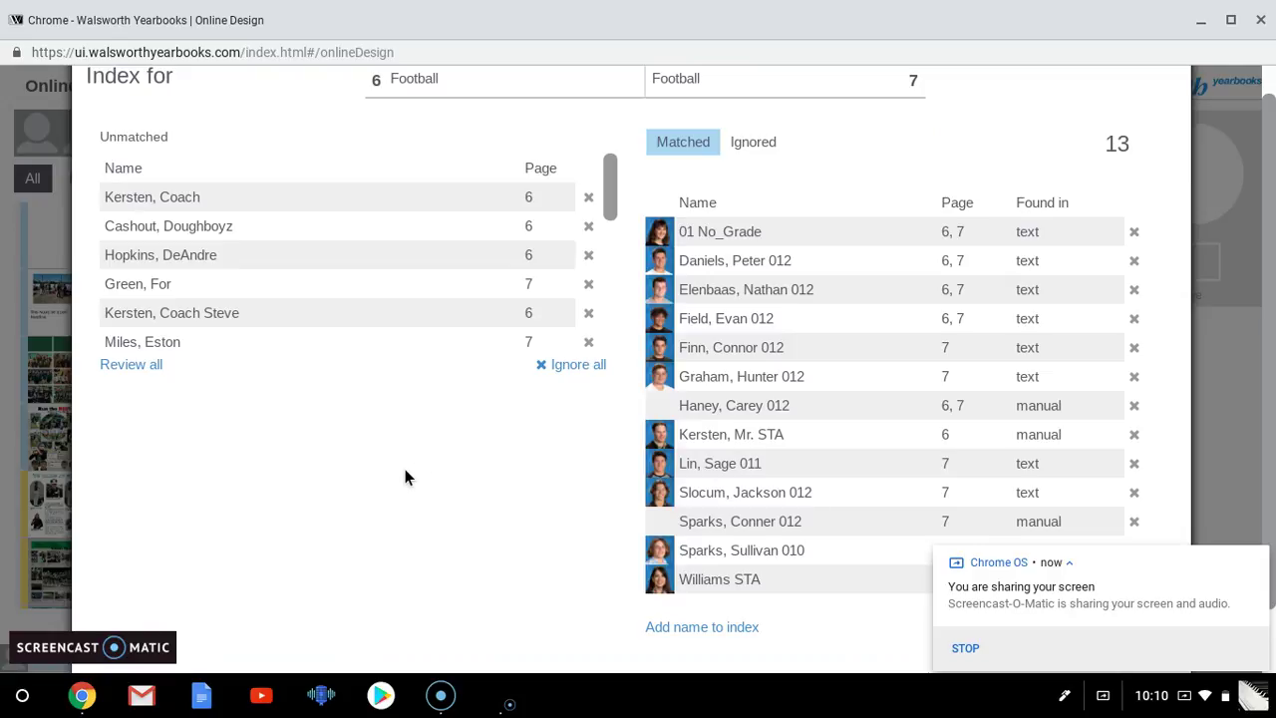
pyautogui.scroll(1, 405, 468)
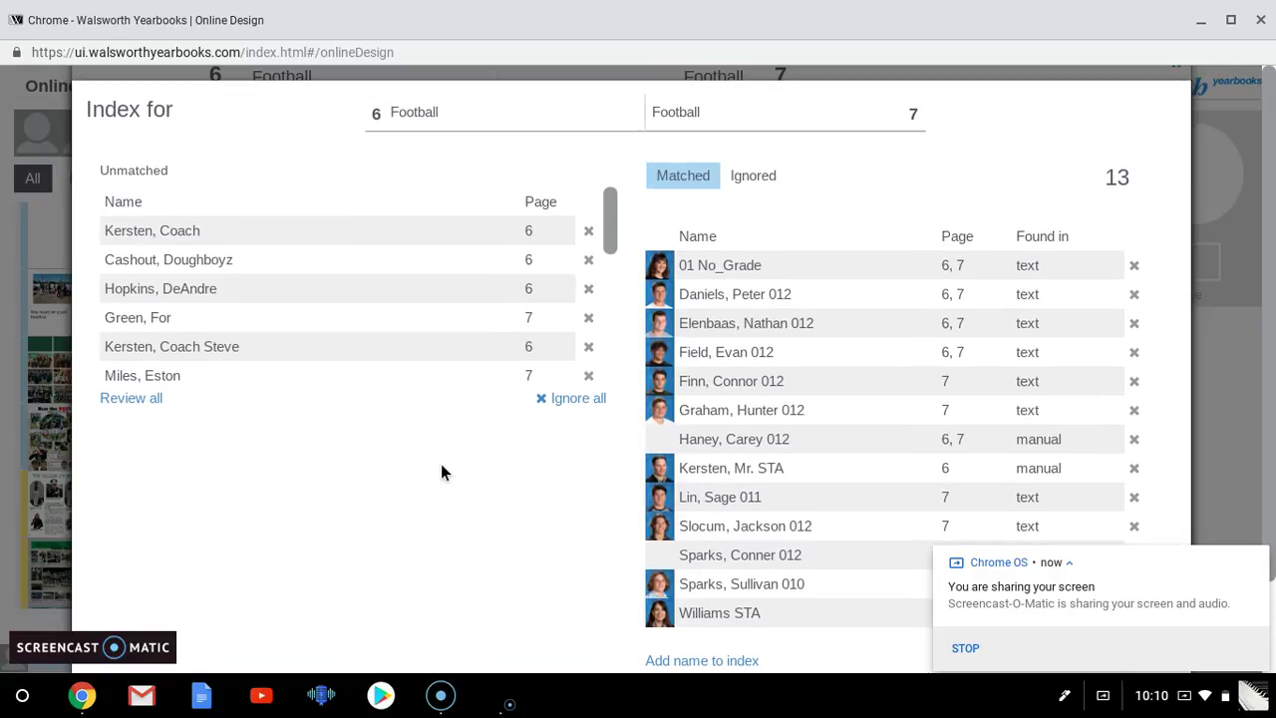